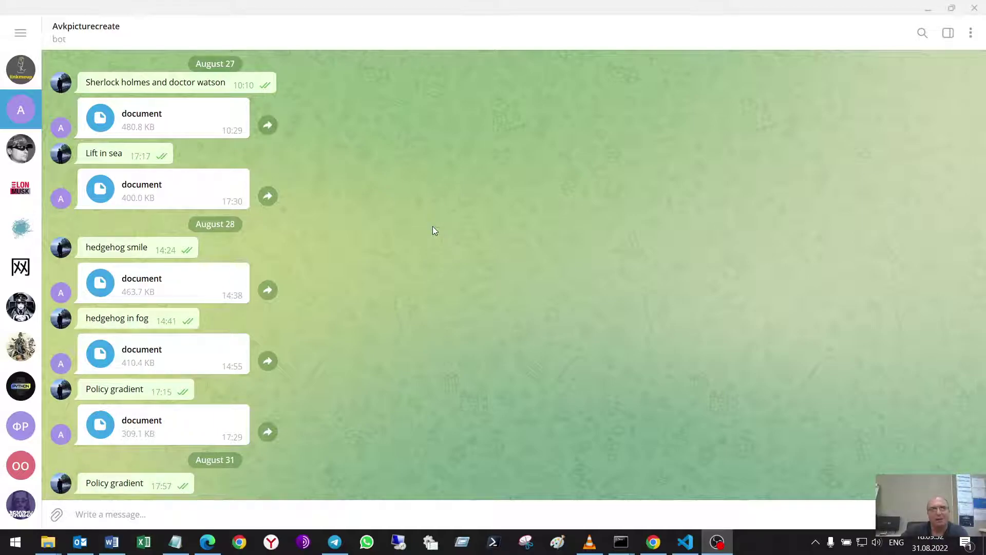
Step: View the 'Lift in sea' and 'Sherlock holmes and doctor watson' pictures full-size
left_click(137, 191)
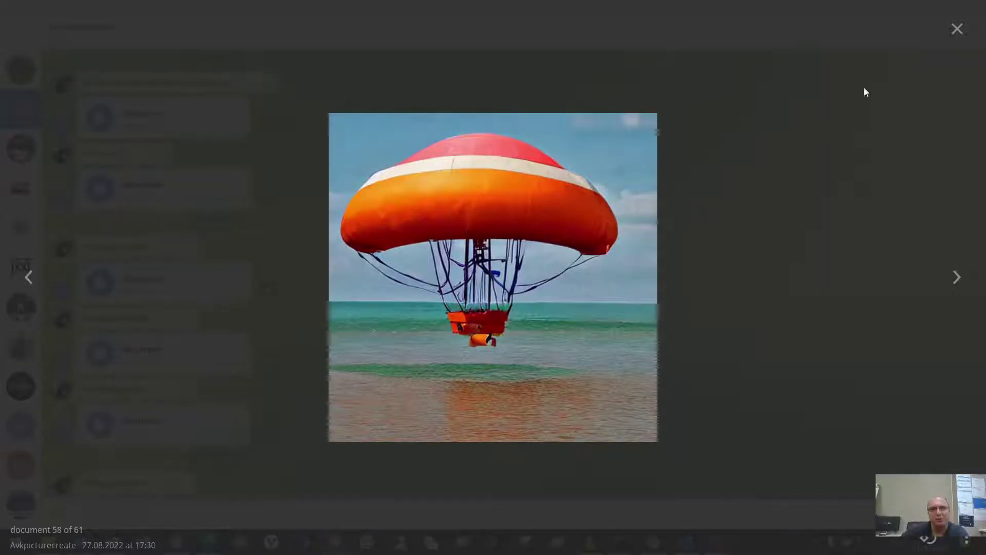
left_click(957, 29)
scroll(307, 262, "up", 3)
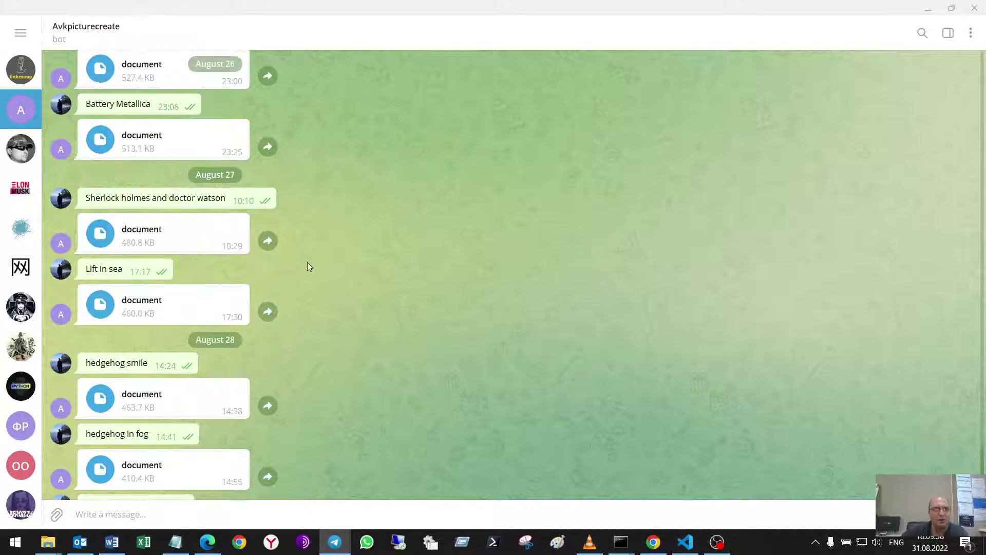
left_click(156, 226)
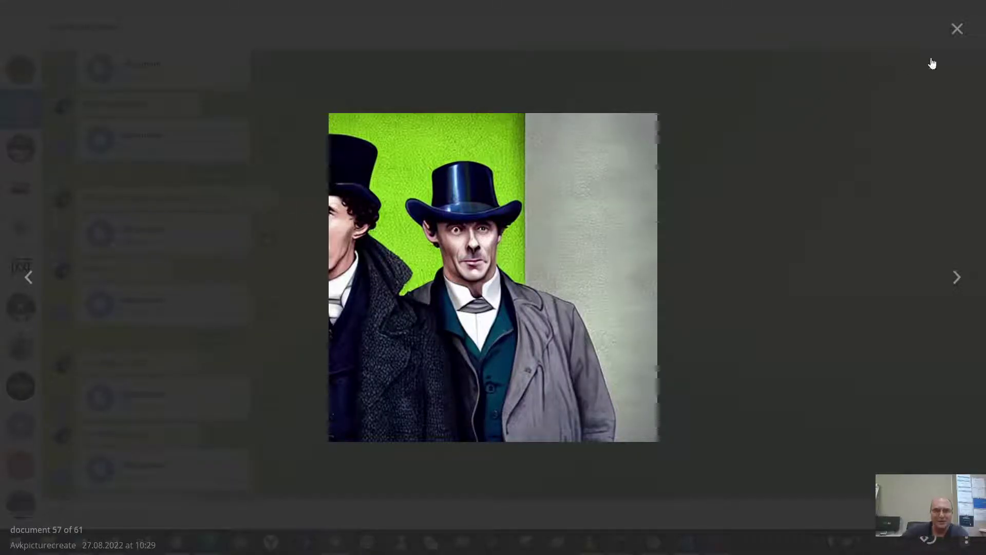
left_click(957, 29)
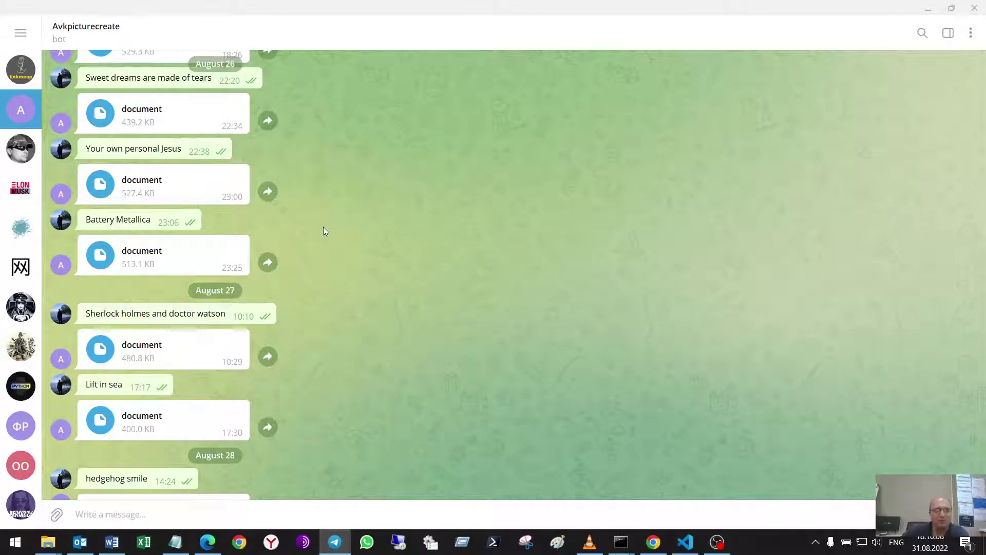
Step: View the 'Battery Metallica' and 'Your own personal Jesus' pictures, then open 'Lion tiger'
left_click(137, 263)
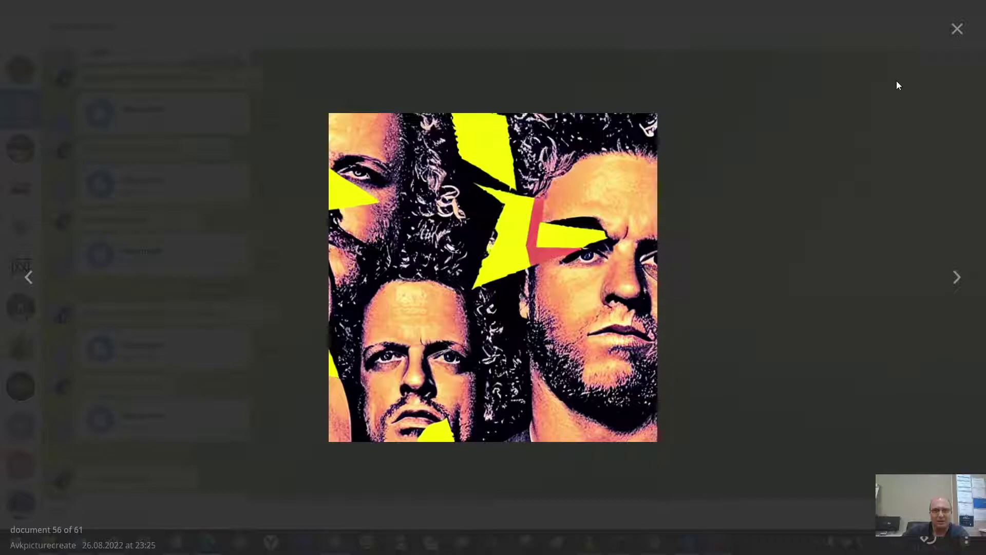
left_click(958, 30)
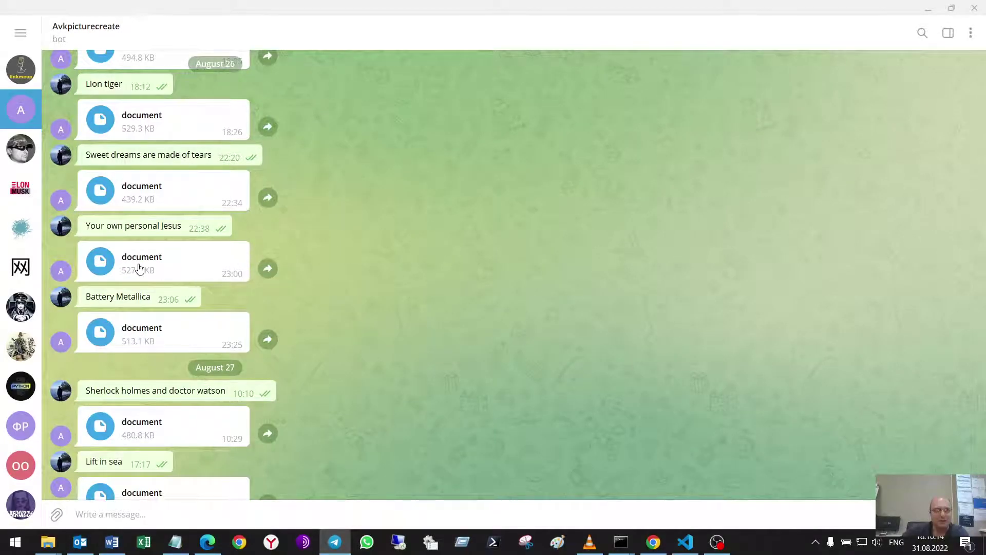
left_click(147, 265)
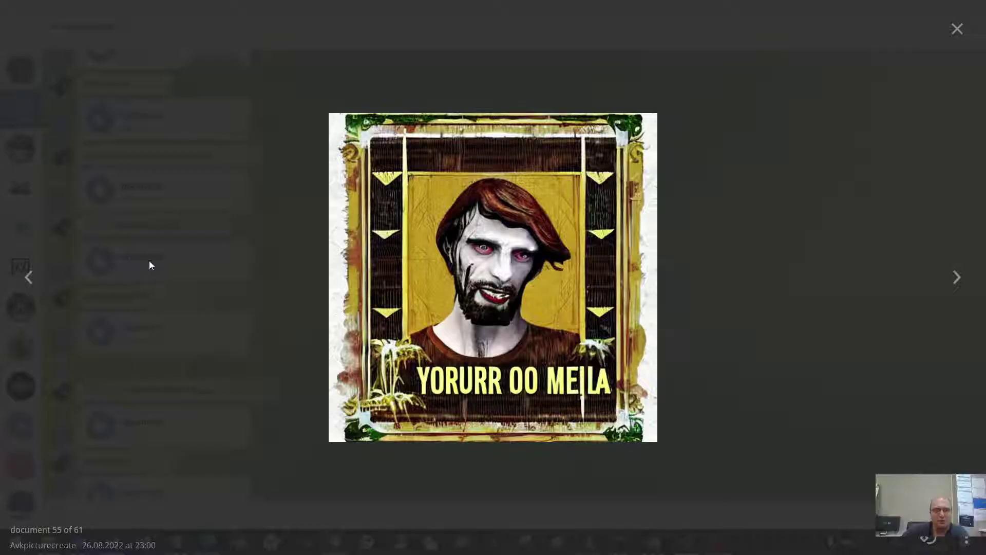
left_click(957, 29)
scroll(332, 231, "up", 1)
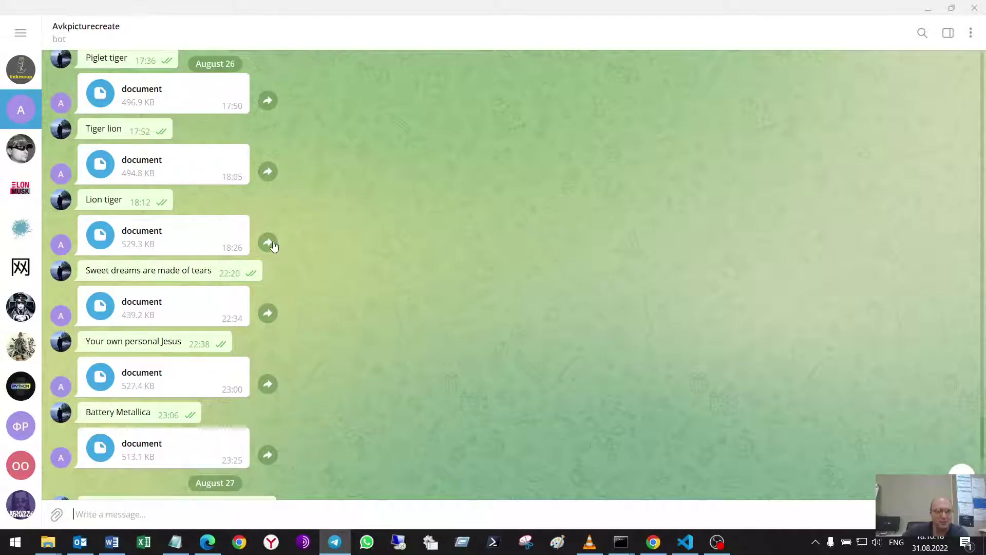
left_click(101, 235)
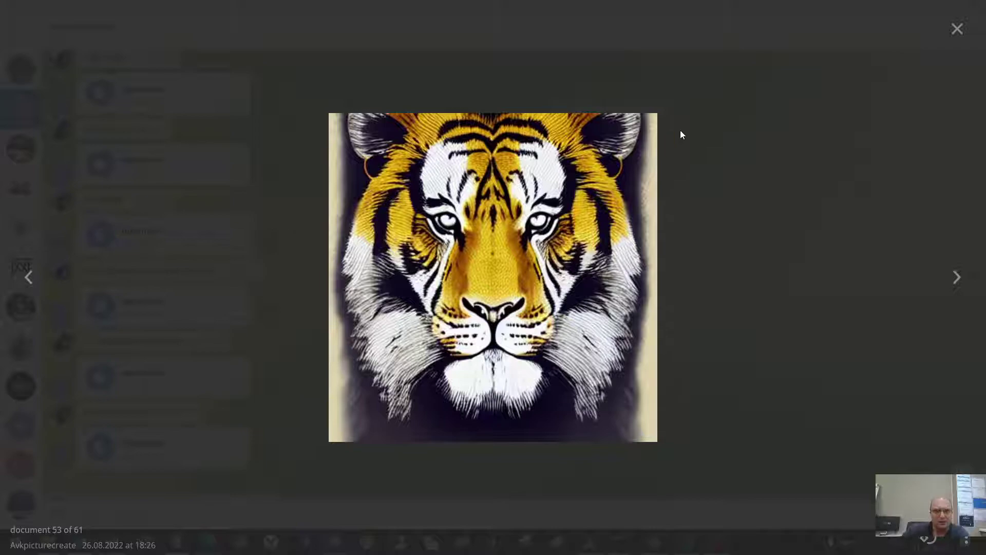
Step: Close the tiger picture and view the 'Whale piglet' picture
left_click(958, 29)
scroll(439, 324, "up", 4)
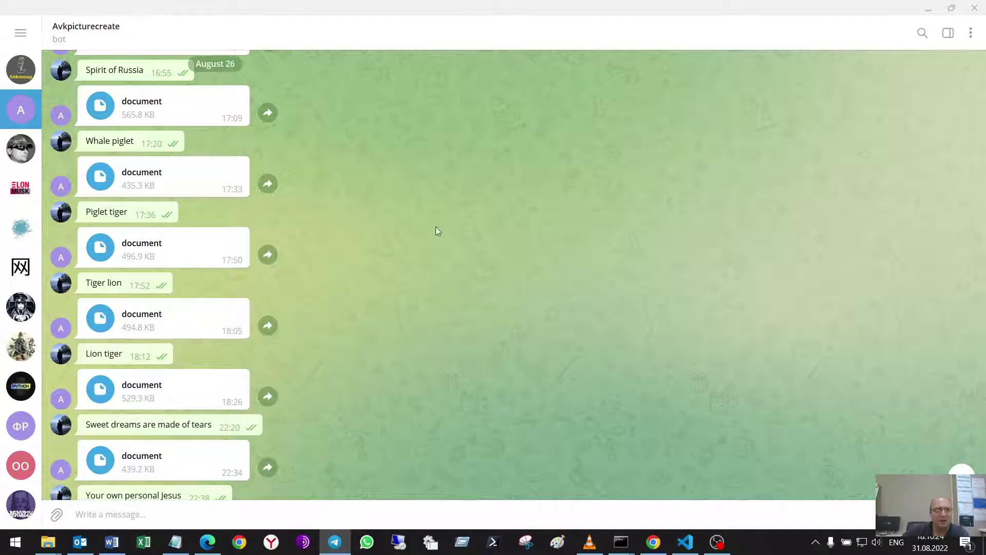
scroll(436, 227, "up", 3)
left_click(94, 293)
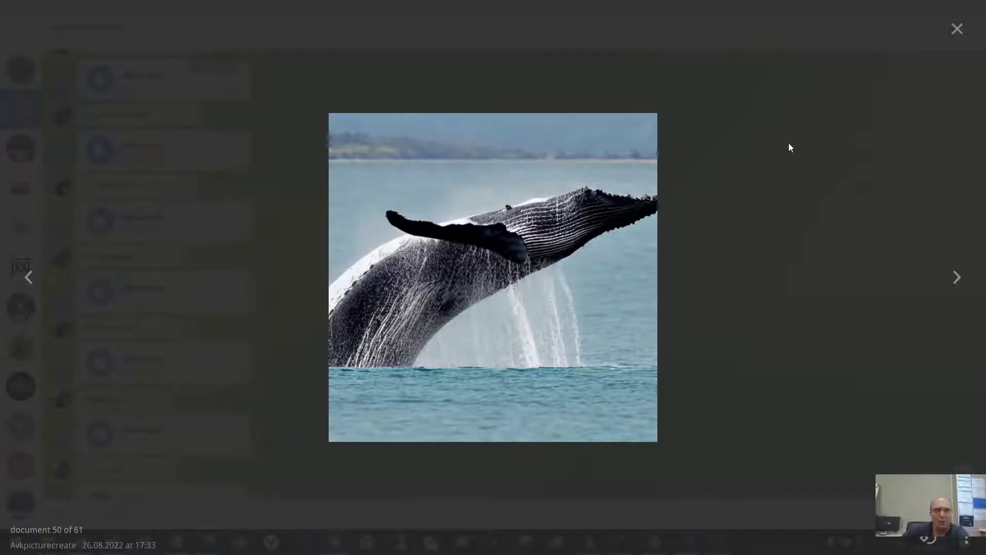
left_click(958, 30)
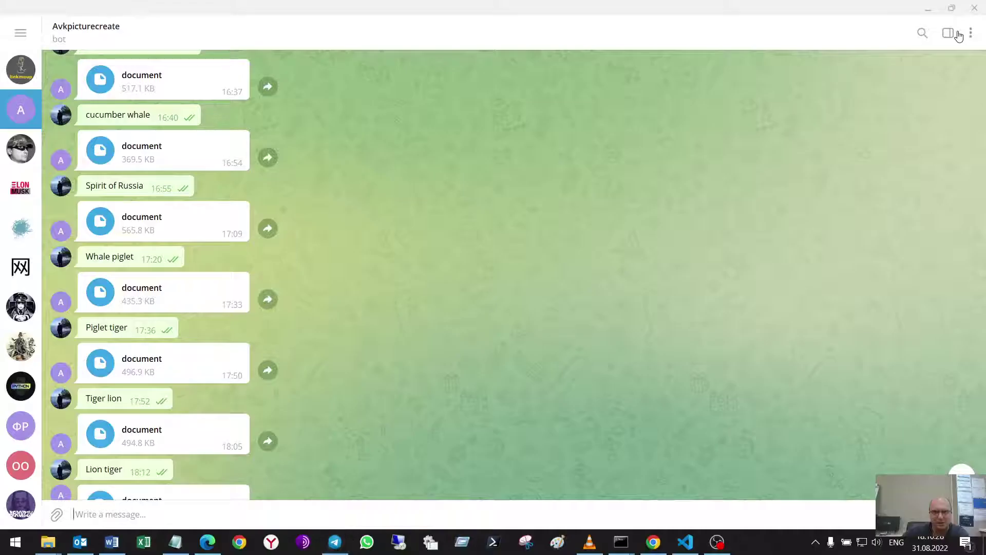
Step: View the older 'Fish smile' and 'Monk cry smile' pictures
scroll(440, 298, "up", 4)
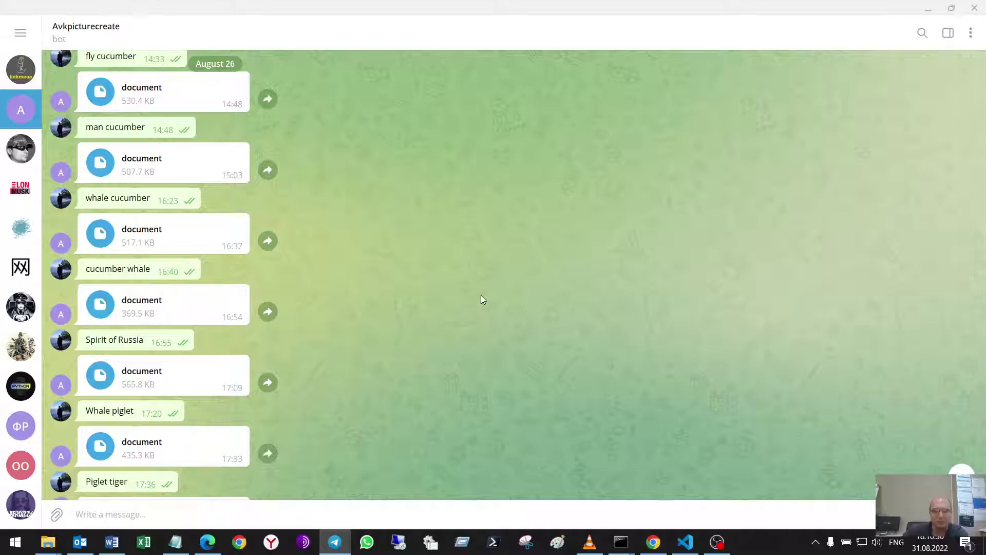
scroll(408, 207, "up", 1)
scroll(408, 207, "up", 4)
scroll(408, 207, "up", 1)
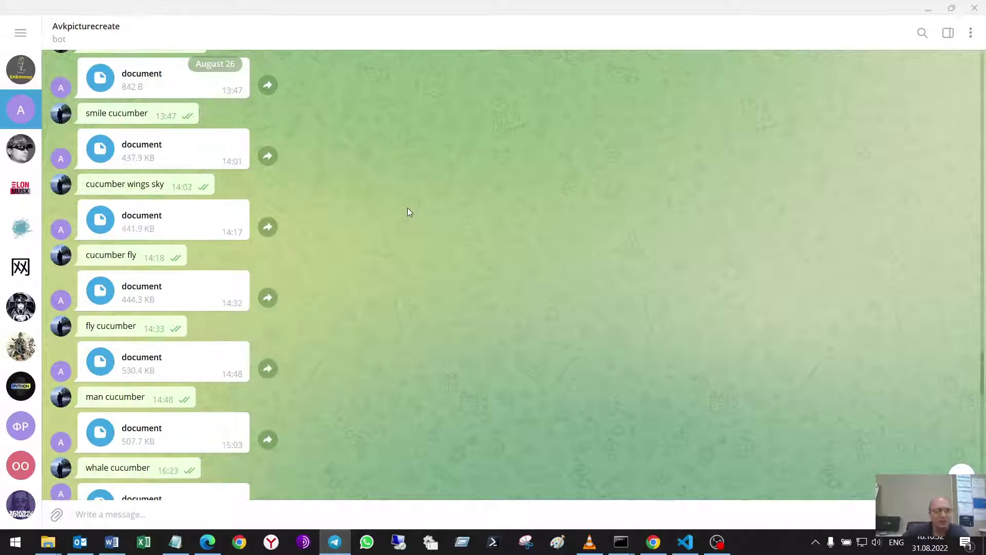
scroll(408, 208, "down", 2)
scroll(408, 207, "up", 4)
scroll(408, 208, "up", 5)
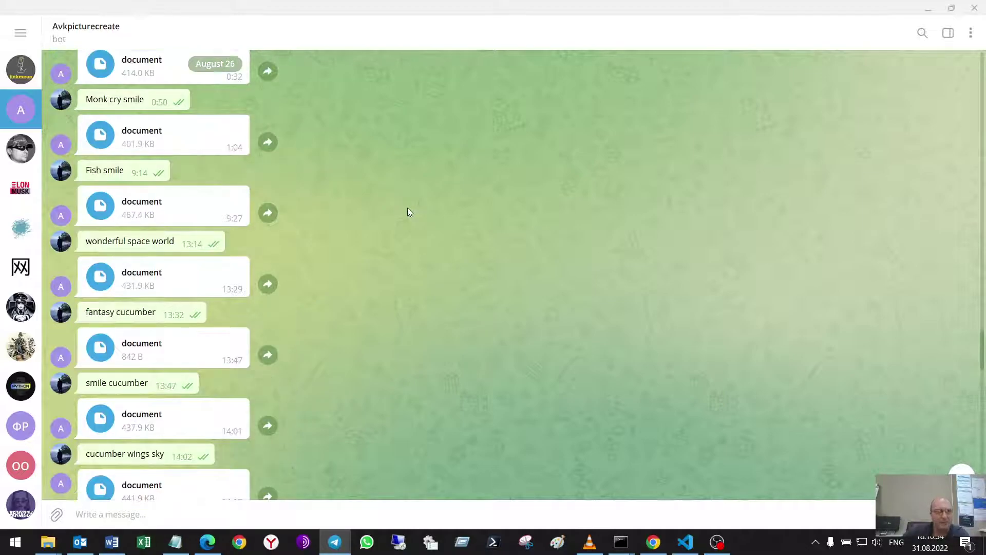
left_click(160, 204)
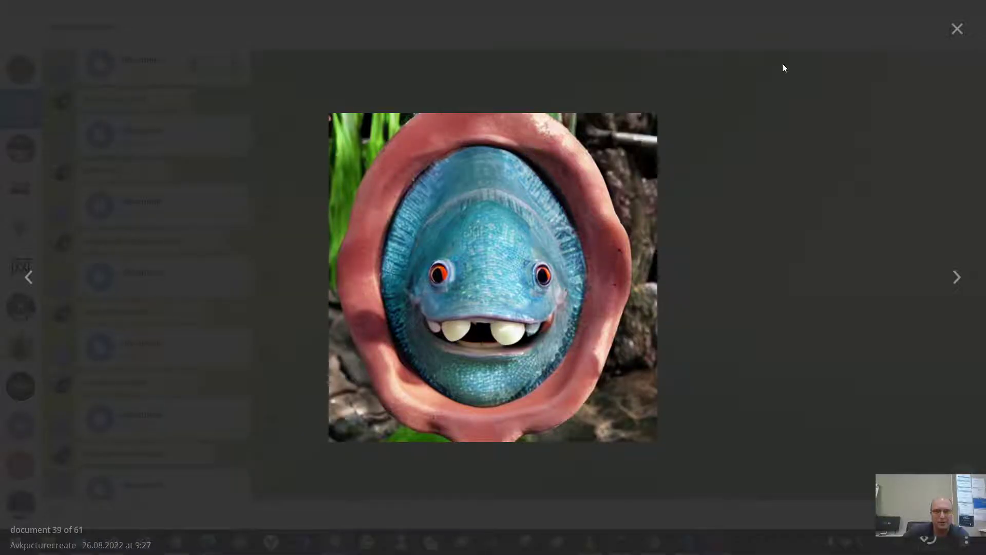
left_click(957, 29)
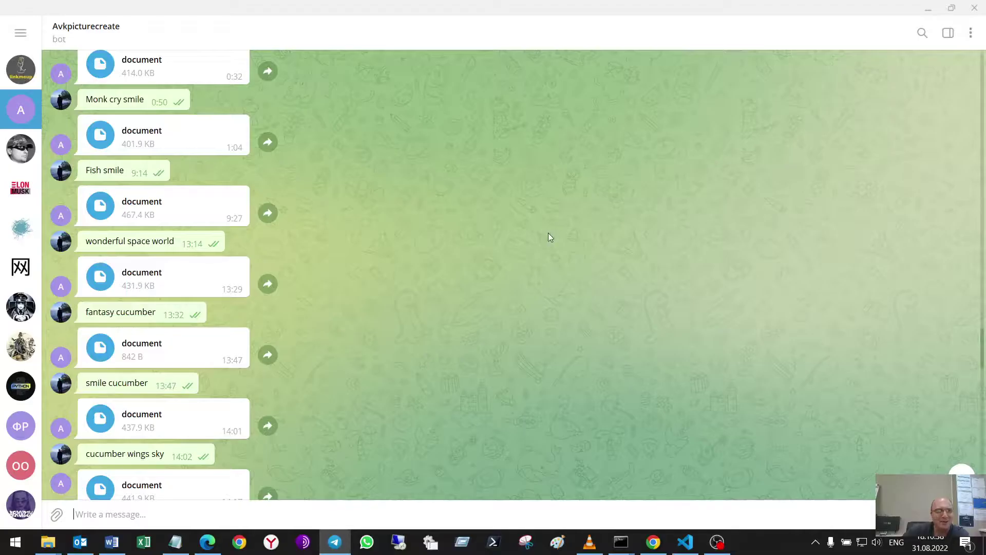
scroll(547, 232, "up", 2)
left_click(109, 209)
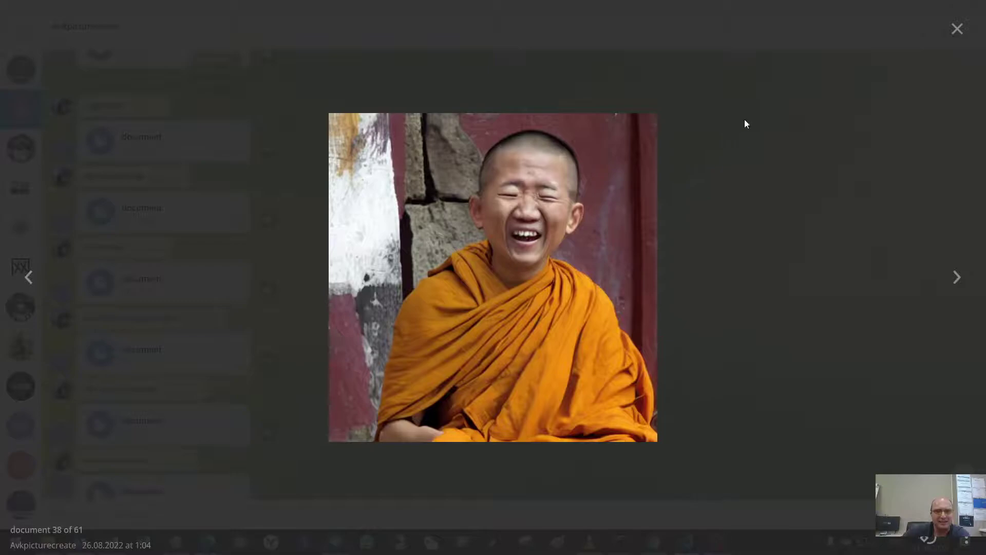
left_click(956, 30)
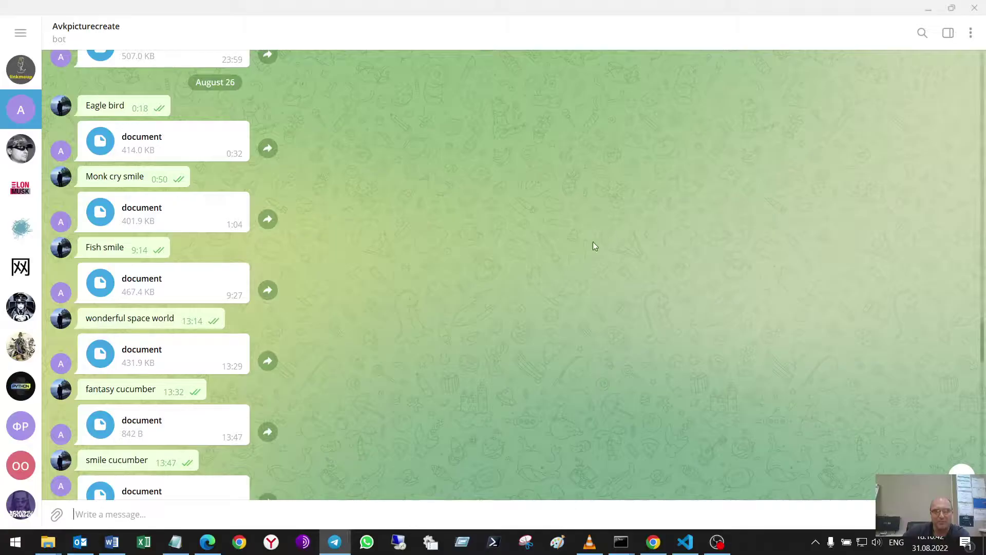
Step: View the 'Mouse in cat' picture with the green-eyed cat
scroll(417, 283, "up", 1)
scroll(418, 284, "up", 2)
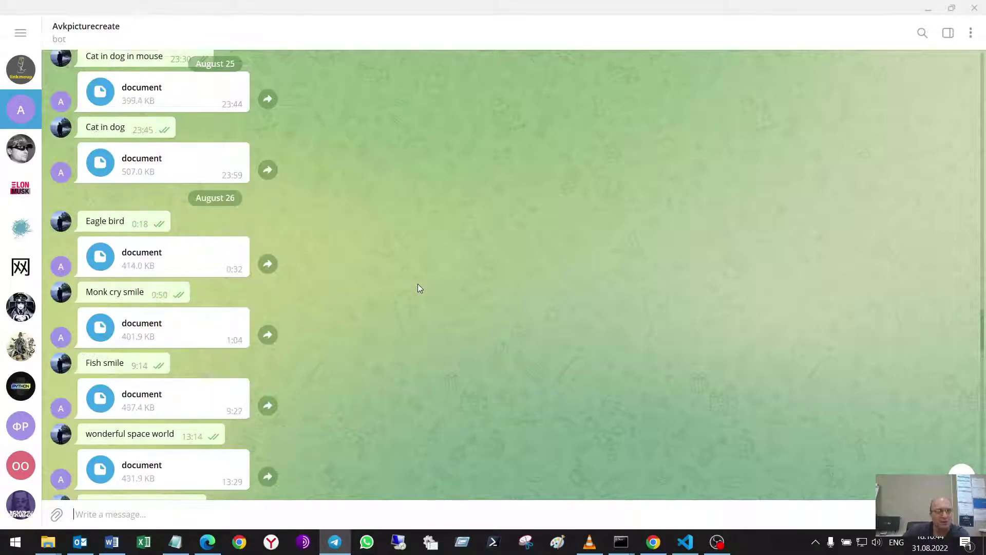
scroll(414, 249, "up", 3)
scroll(418, 253, "up", 4)
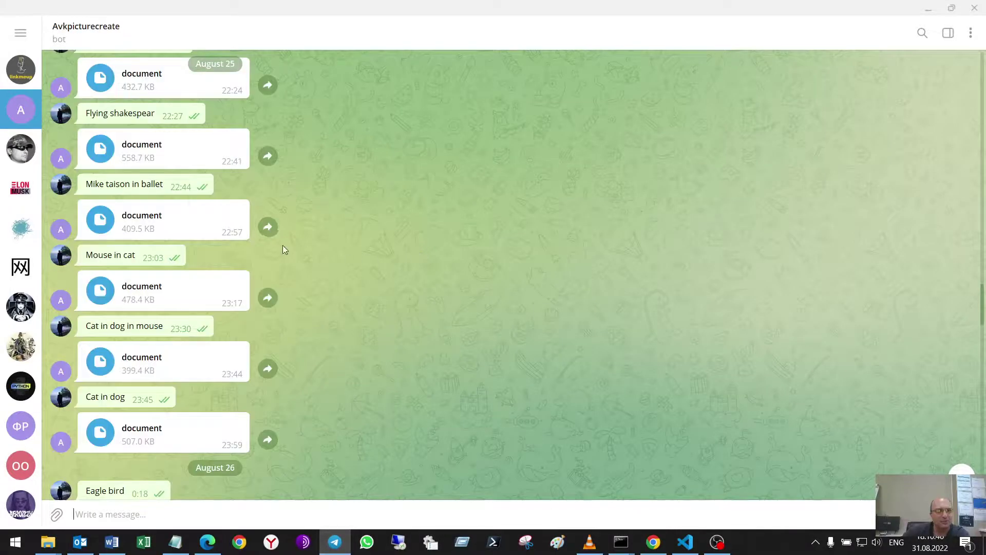
left_click(201, 292)
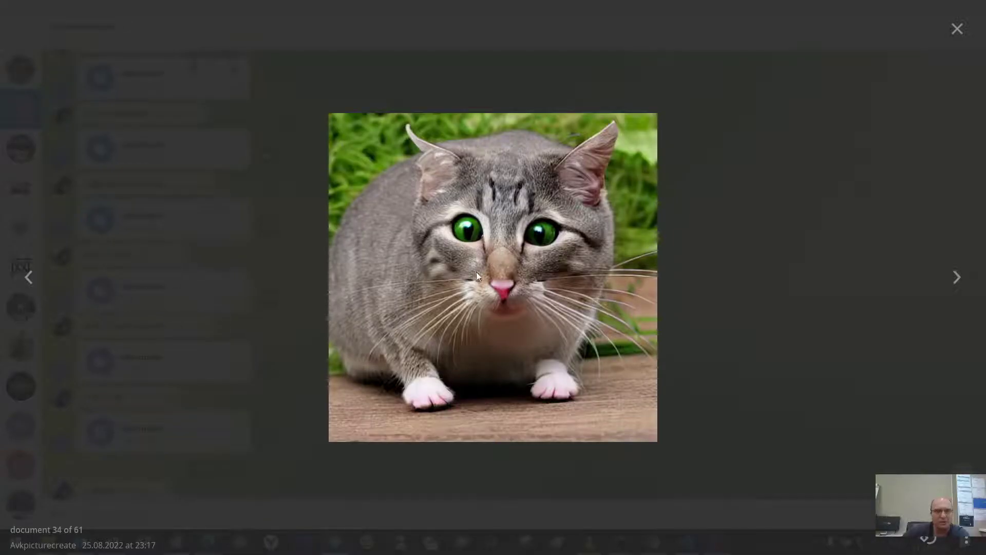
left_click(957, 30)
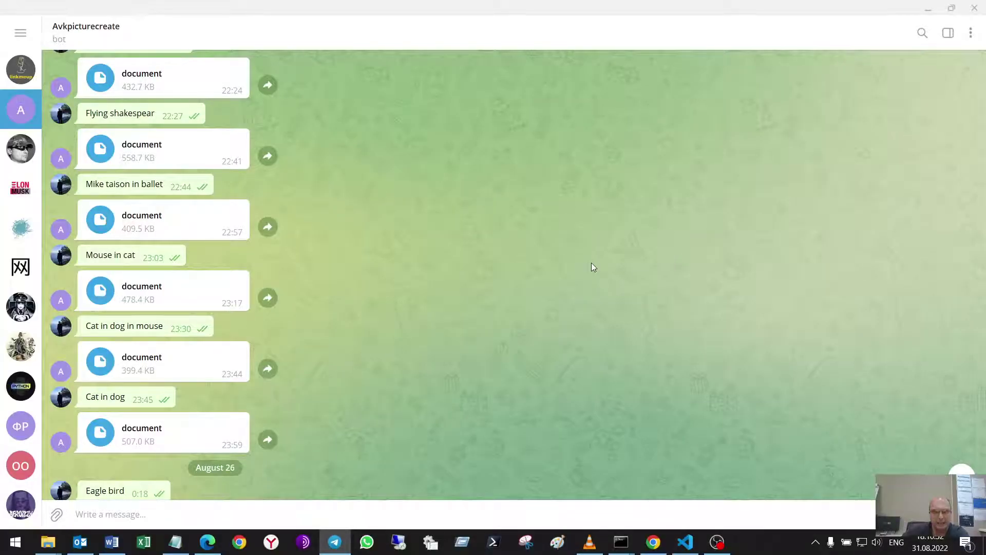
Step: Scroll back down and thumbs-up the 17:29 309.1 KB document
scroll(591, 263, "down", 3)
scroll(591, 263, "down", 5)
scroll(591, 263, "down", 4)
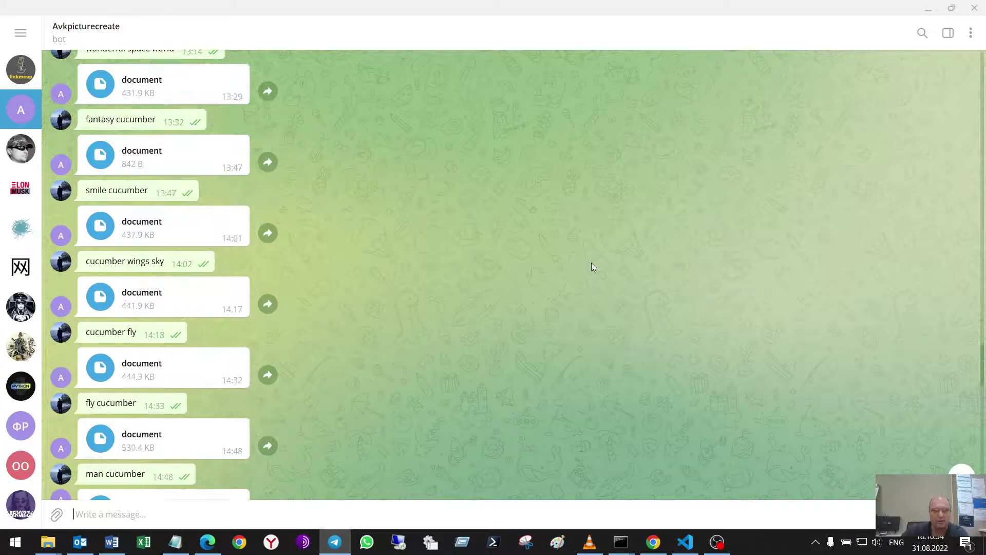
scroll(591, 263, "down", 3)
scroll(590, 266, "down", 3)
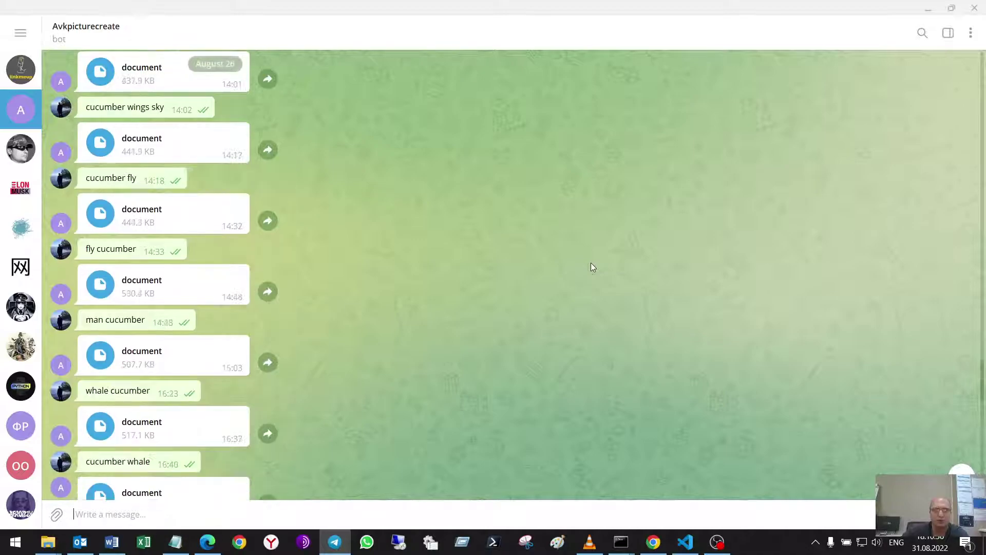
scroll(591, 267, "down", 5)
scroll(591, 266, "down", 4)
scroll(591, 267, "down", 5)
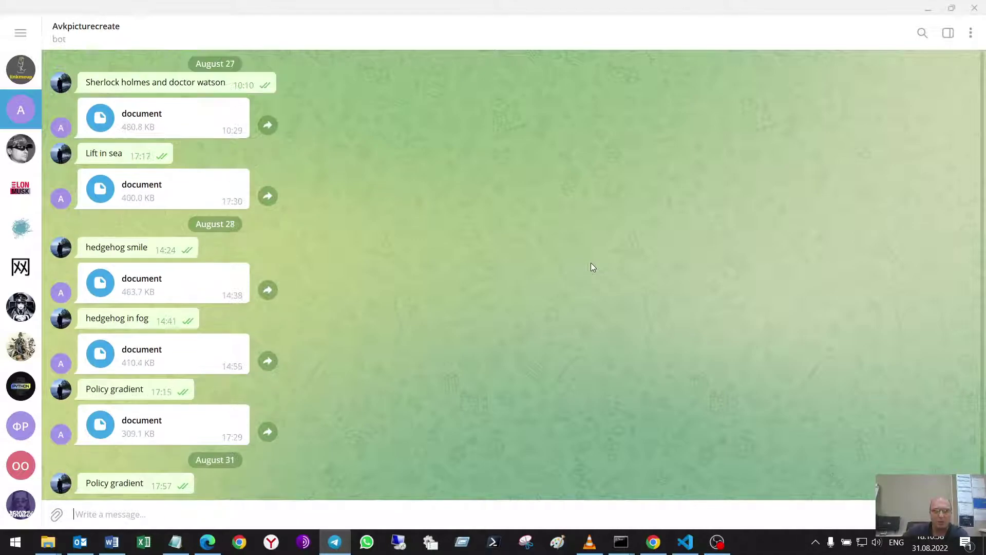
double_click(145, 422)
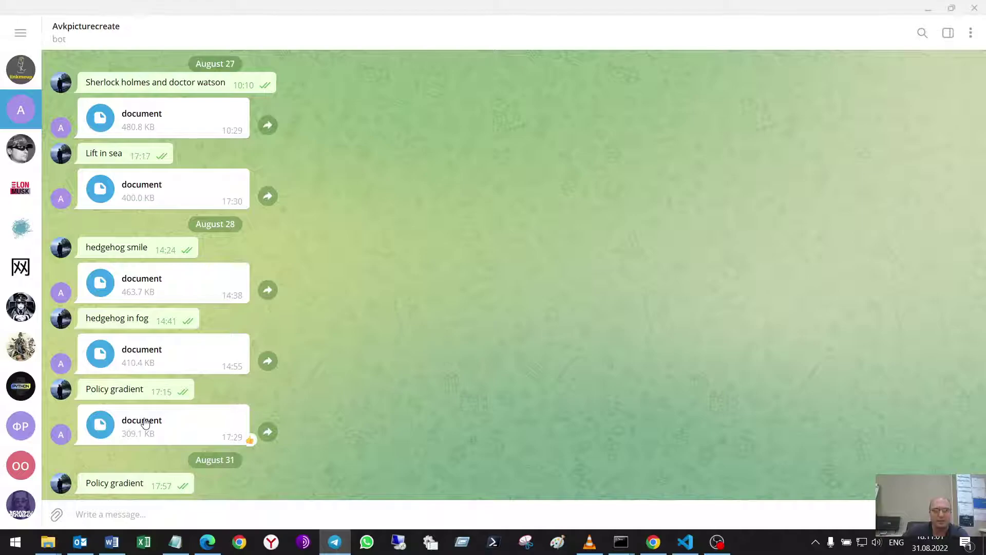
Step: Show the bot script, highlighting torch, sacremoses and pyTelegramBotAPI in the pip notes
left_click(685, 542)
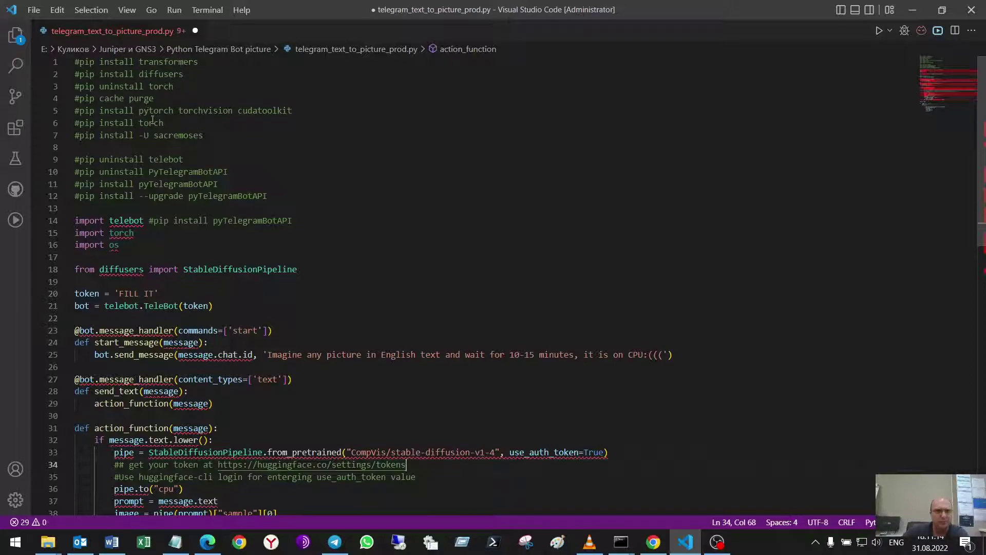
left_click_drag(159, 123, 140, 123)
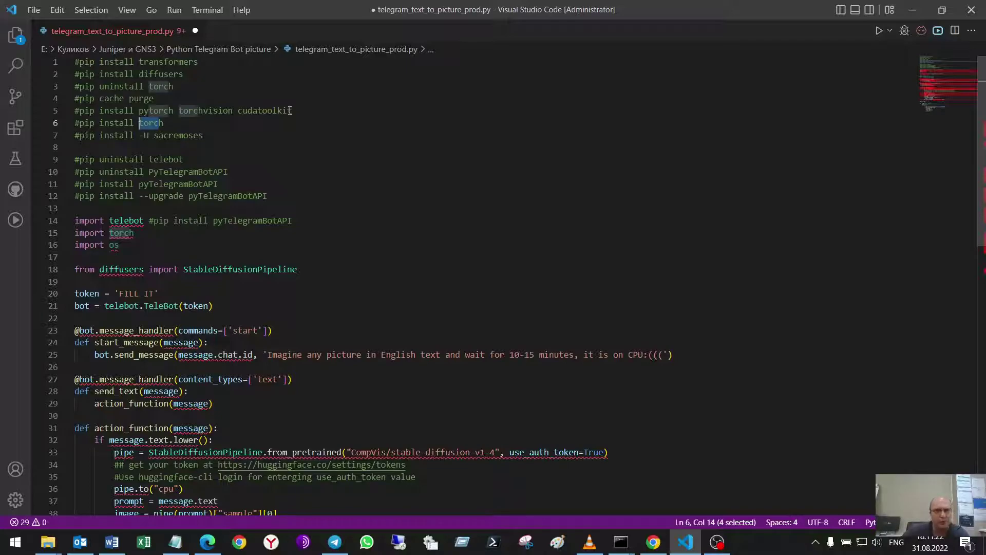
left_click(285, 111)
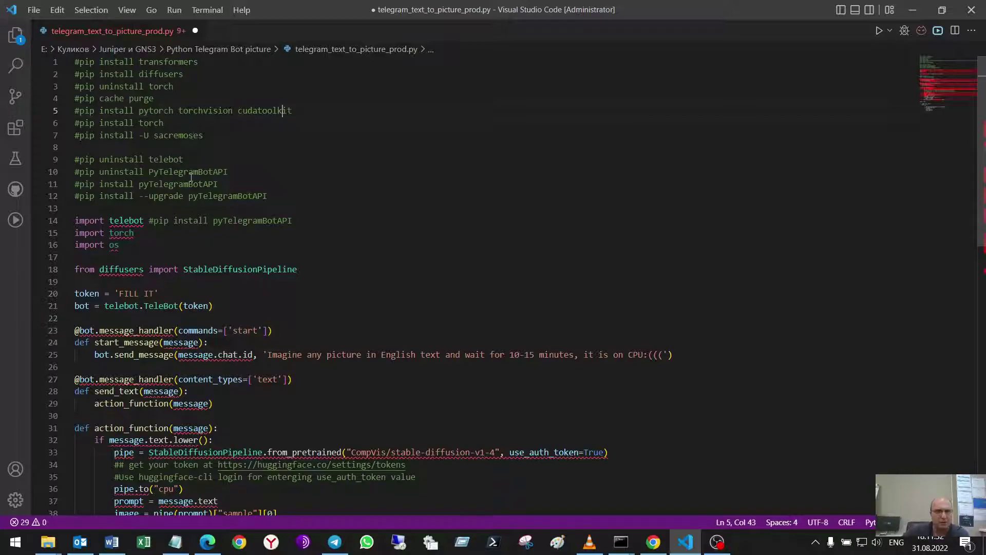
left_click_drag(203, 136, 109, 136)
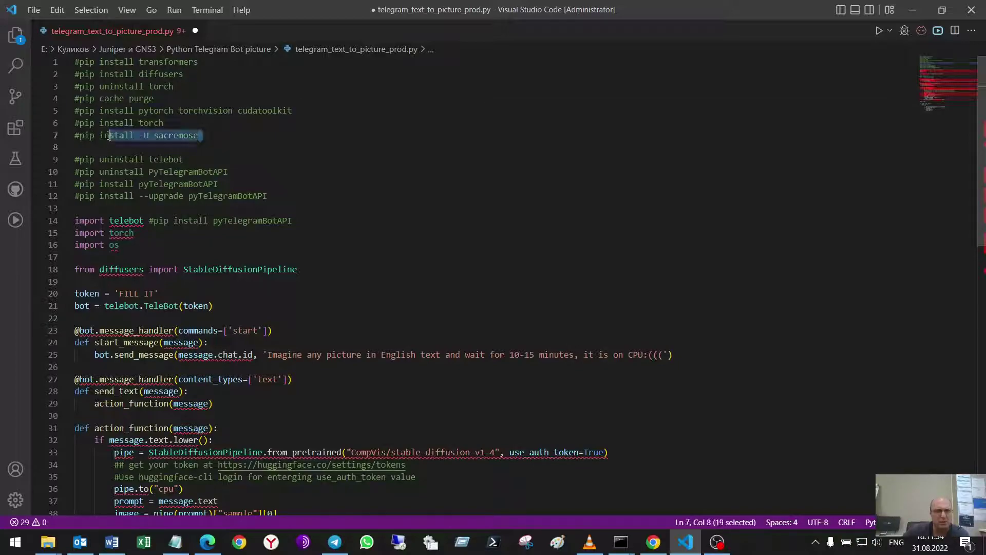
left_click(270, 148)
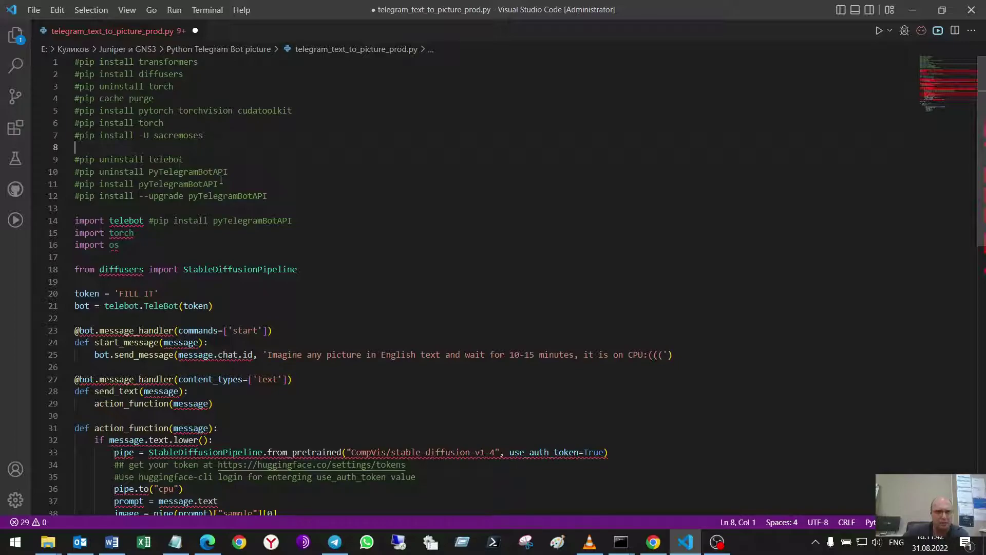
mouse_move(222, 184)
left_mouse_down()
mouse_move(143, 194)
mouse_move(139, 184)
left_mouse_up()
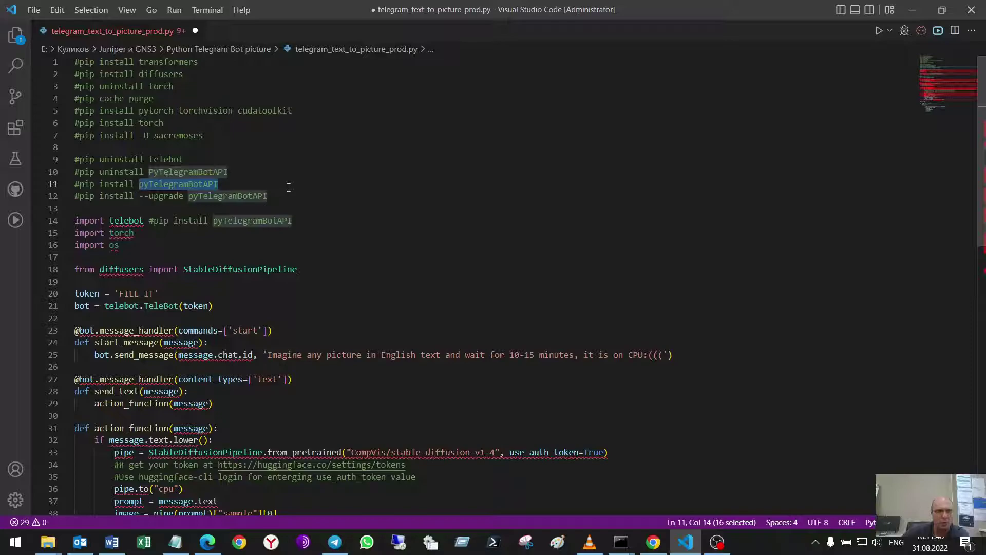
scroll(289, 187, "down", 2)
scroll(289, 187, "down", 2)
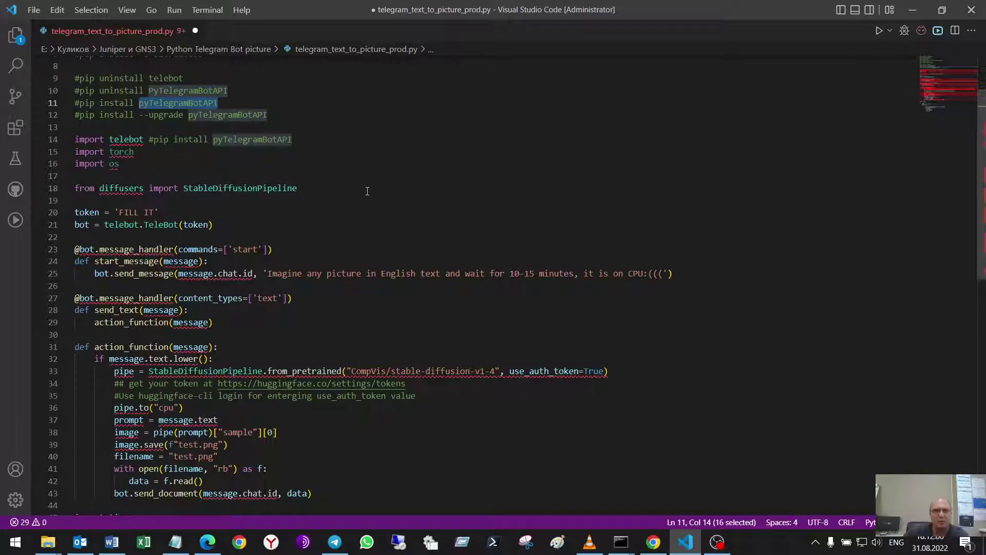
scroll(367, 191, "down", 1)
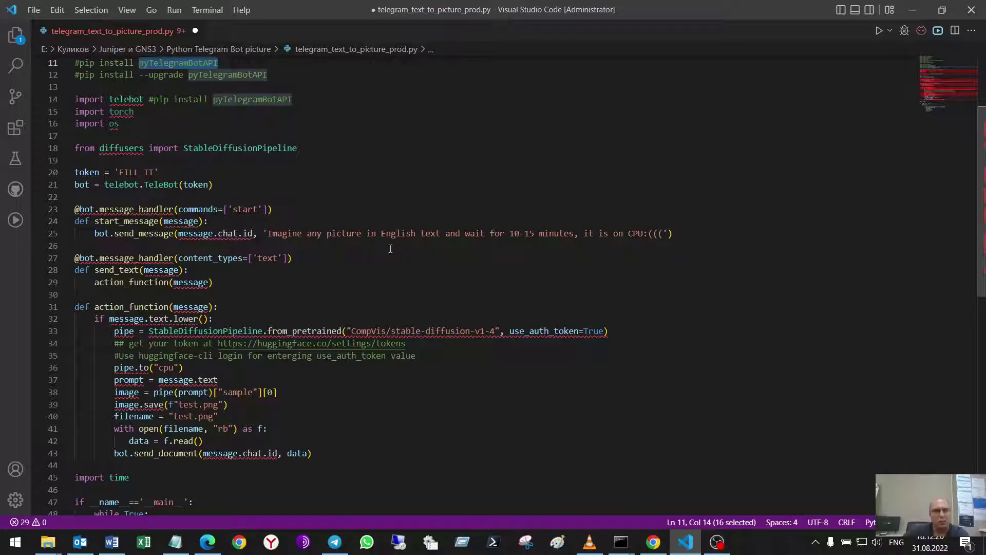
scroll(390, 249, "down", 2)
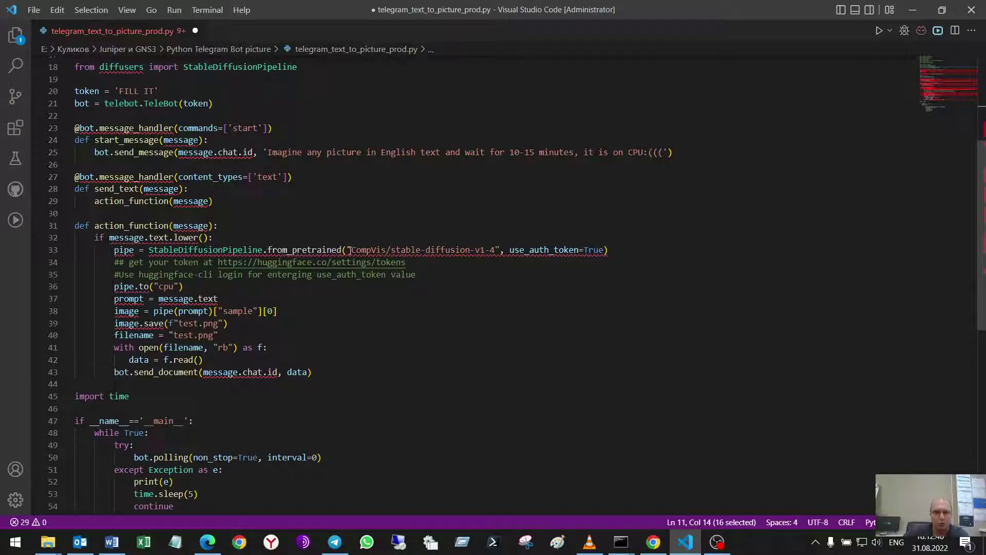
left_click_drag(350, 250, 494, 250)
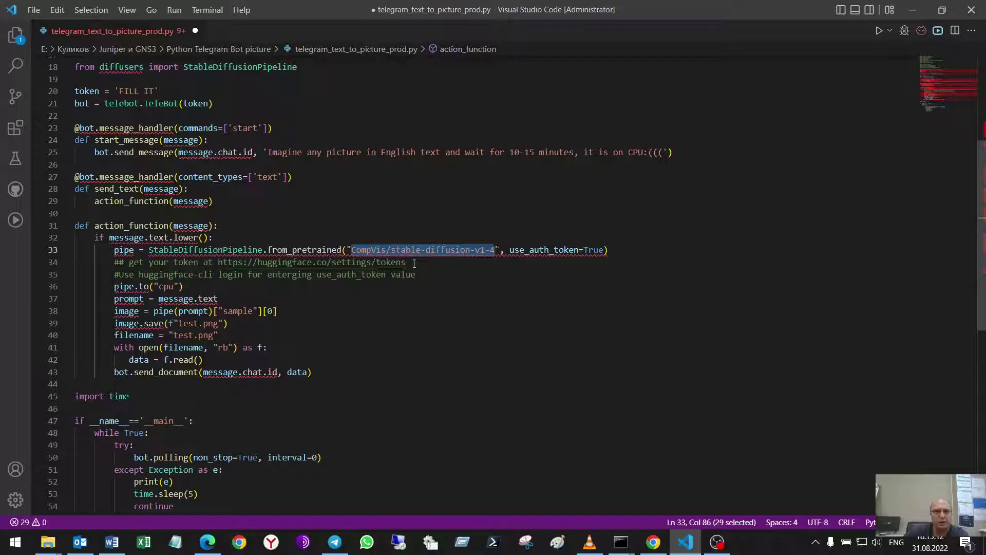
mouse_move(409, 262)
left_mouse_down()
mouse_move(271, 273)
mouse_move(218, 262)
left_mouse_up()
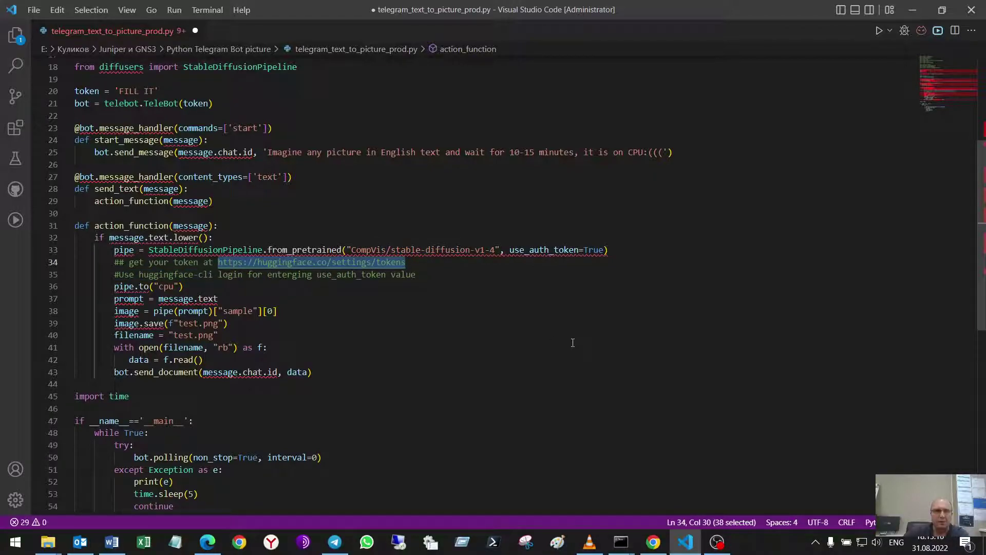
scroll(573, 343, "down", 1)
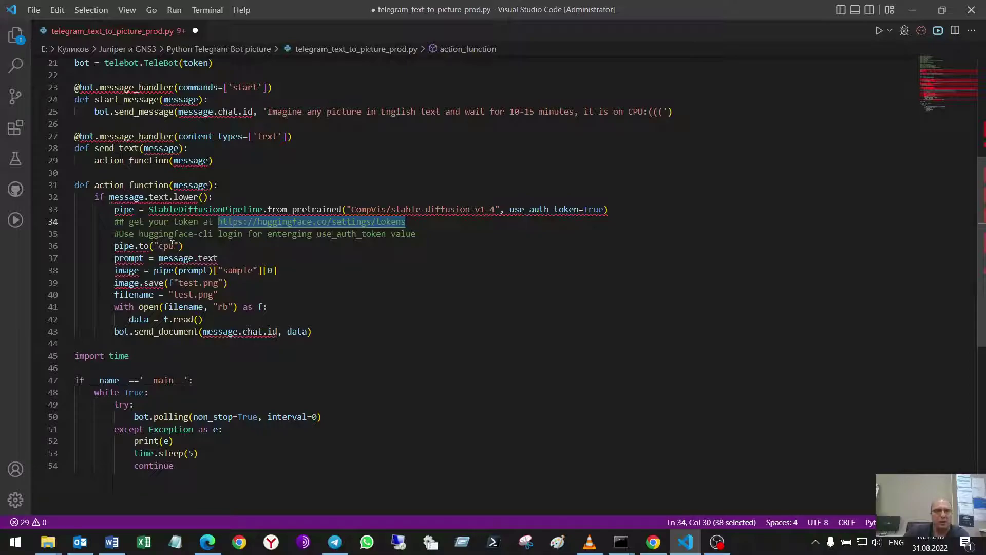
left_click(174, 246)
key("BackSpace")
key("BackSpace")
key("BackSpace")
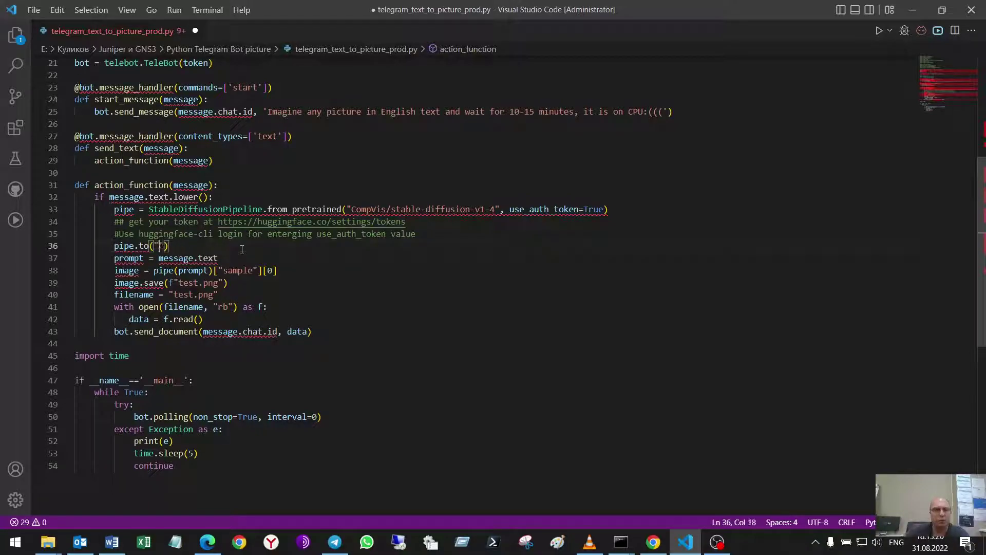
type("cida")
key("BackSpace")
key("BackSpace")
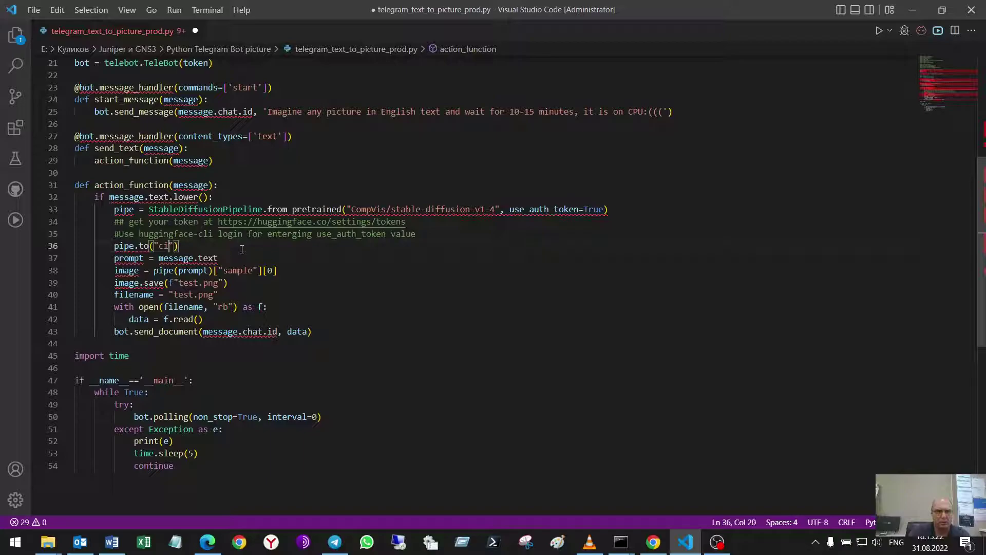
key("BackSpace")
key("BackSpace")
type("cuda")
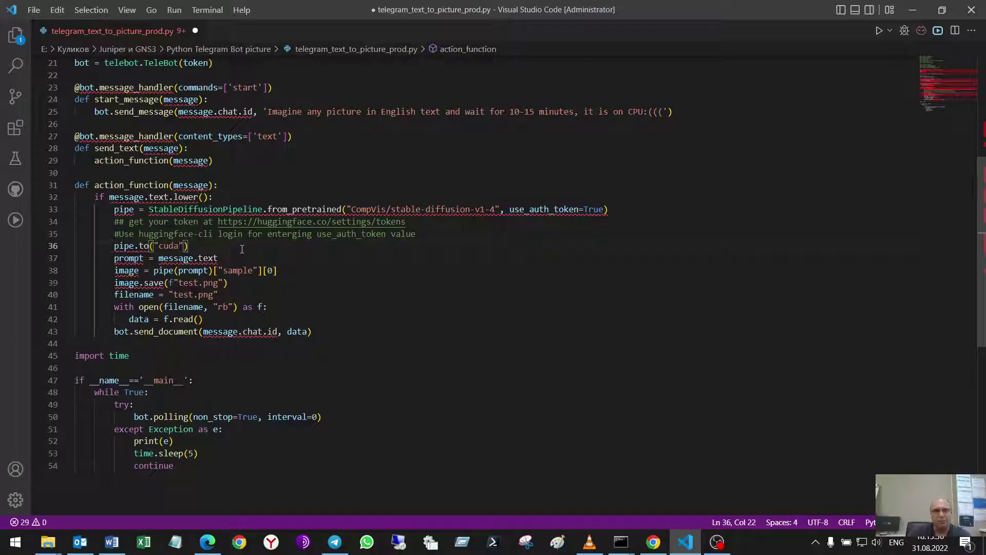
key("BackSpace")
key("BackSpace")
key("BackSpace")
key("BackSpace")
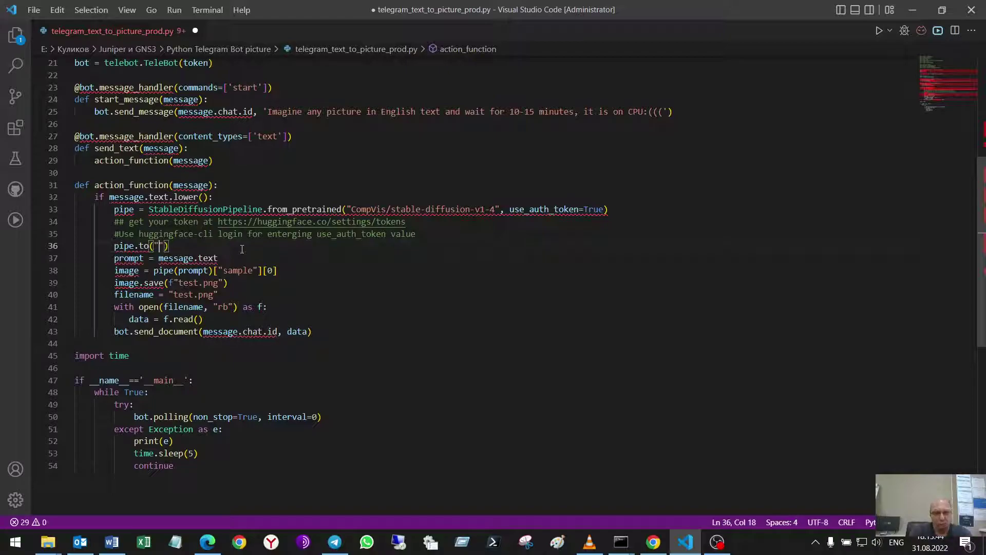
type("cpu")
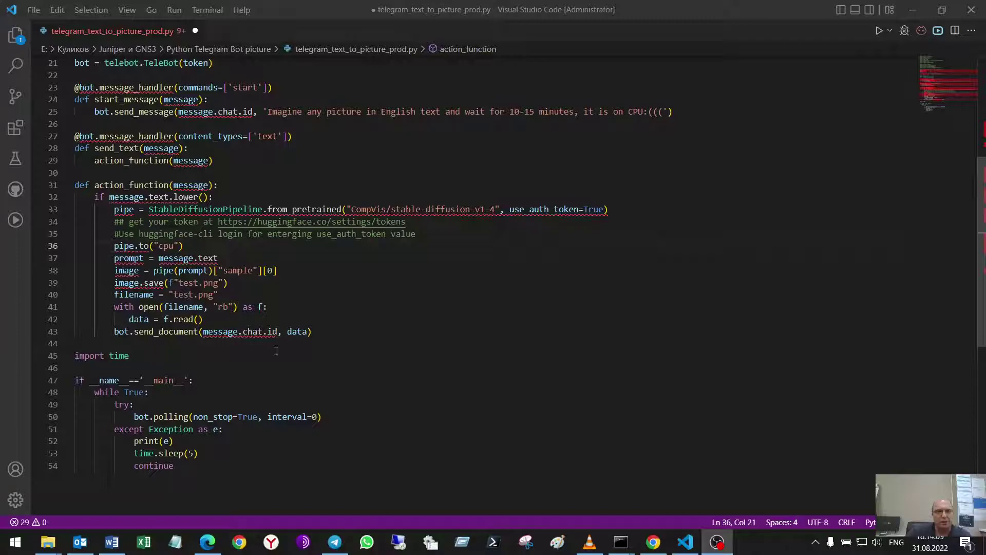
Step: Highlight the data variable on line 43, then minimize VS Code to reveal Telegram
double_click(289, 331)
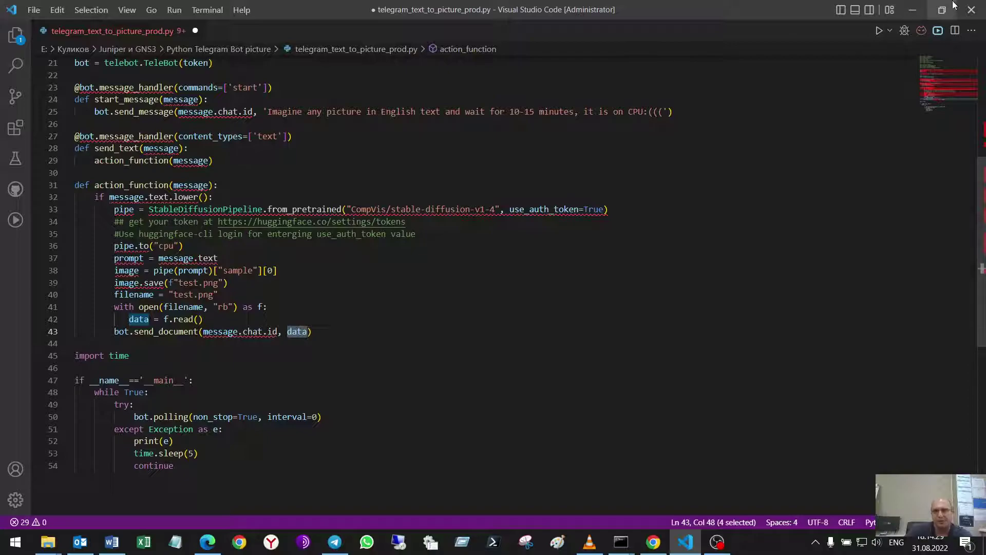
left_click(915, 11)
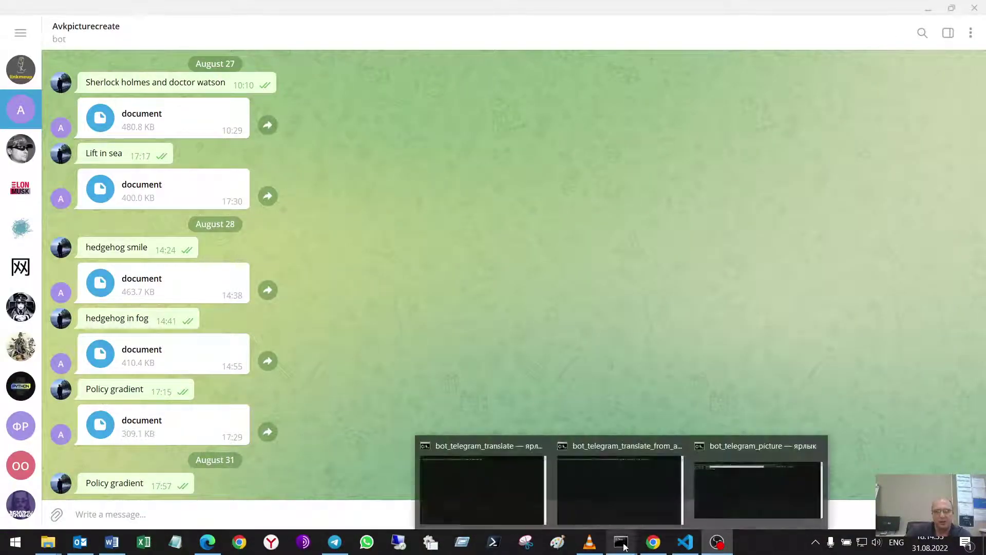
mouse_move(621, 542)
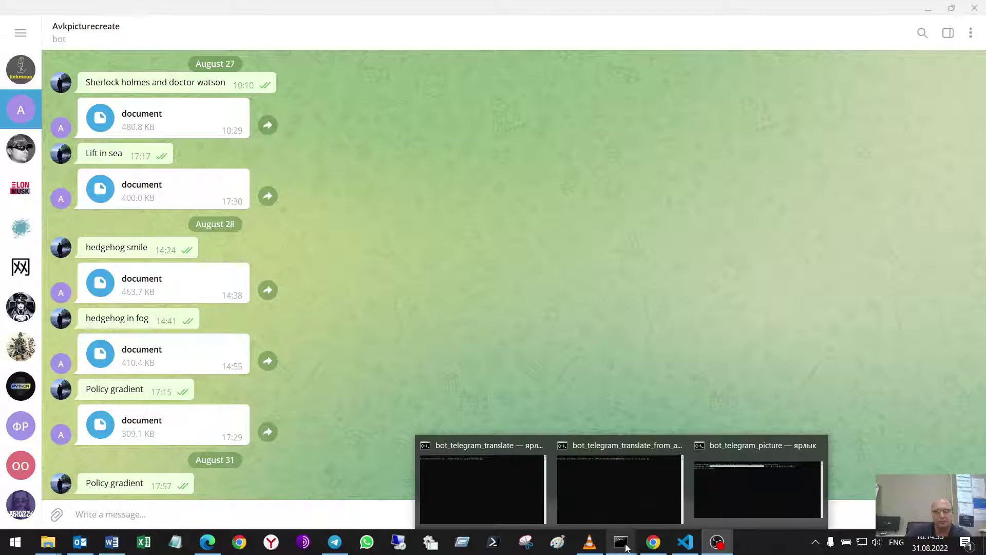
Step: Bring the bot_telegram_picture console forward to show the finished 51-step generation
left_click(740, 498)
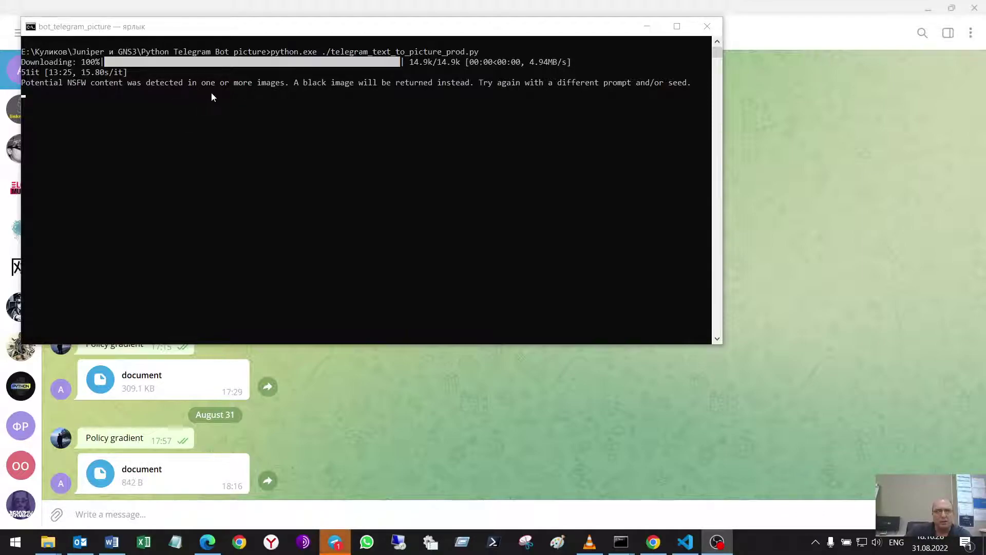
Step: Check the new 842 B black image and the earlier 17:29 Policy gradient picture
left_click(153, 471)
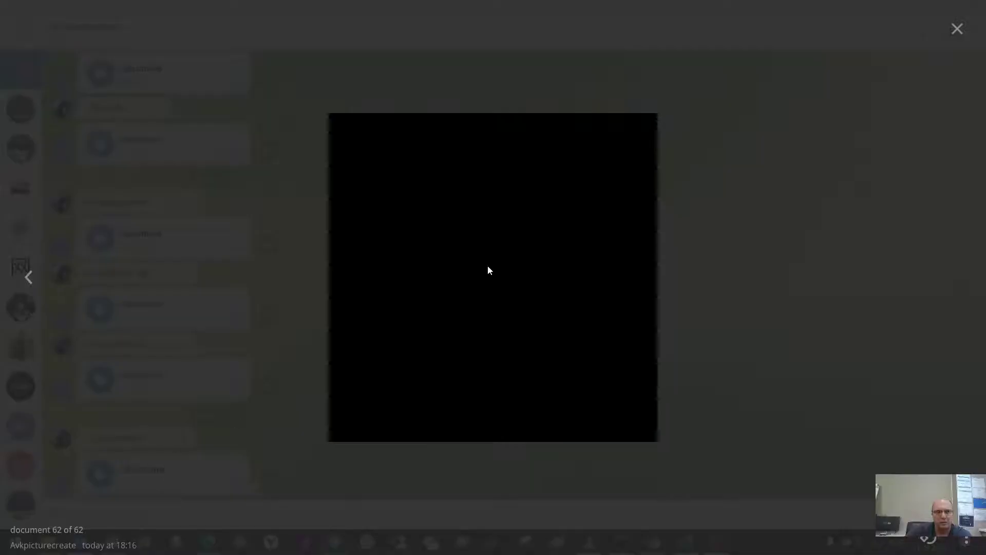
left_click(957, 32)
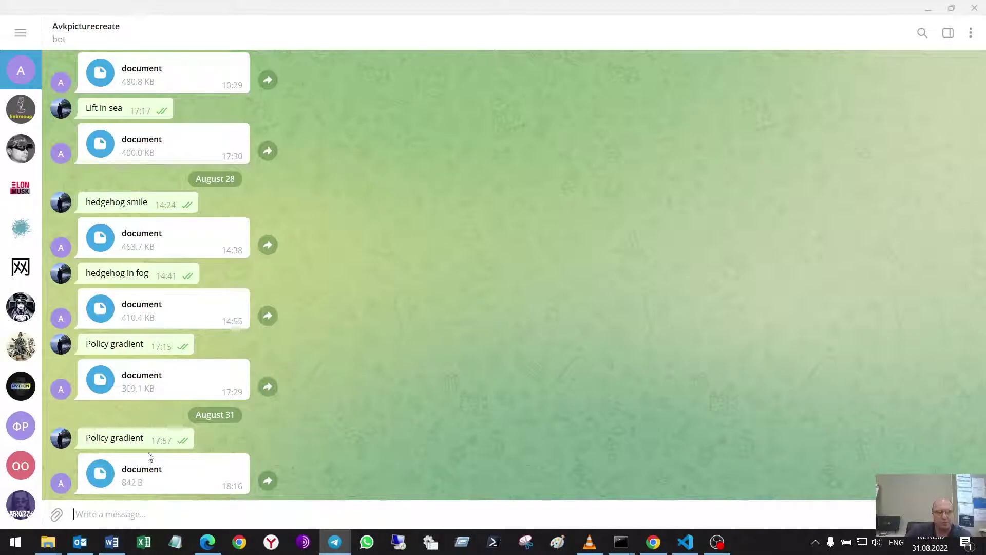
left_click(148, 383)
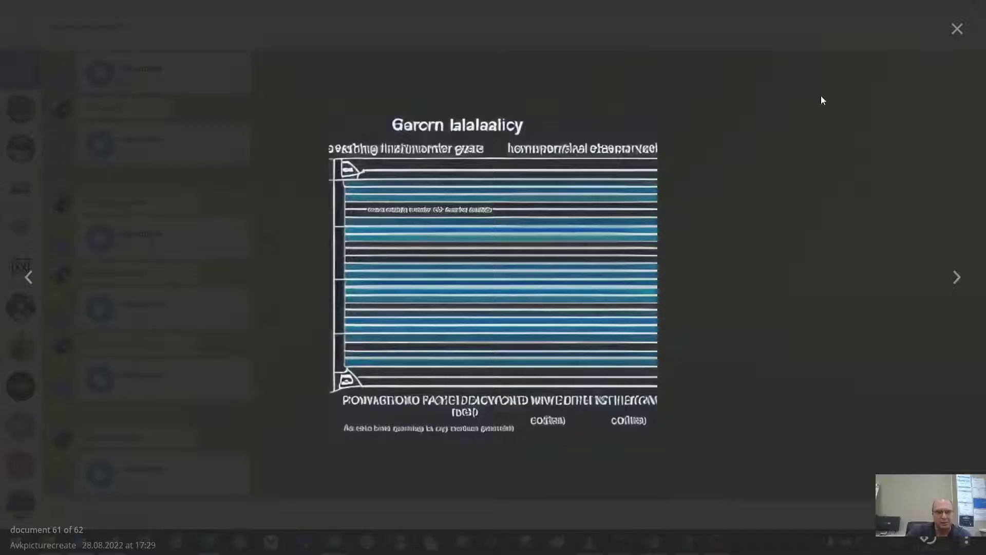
left_click(957, 29)
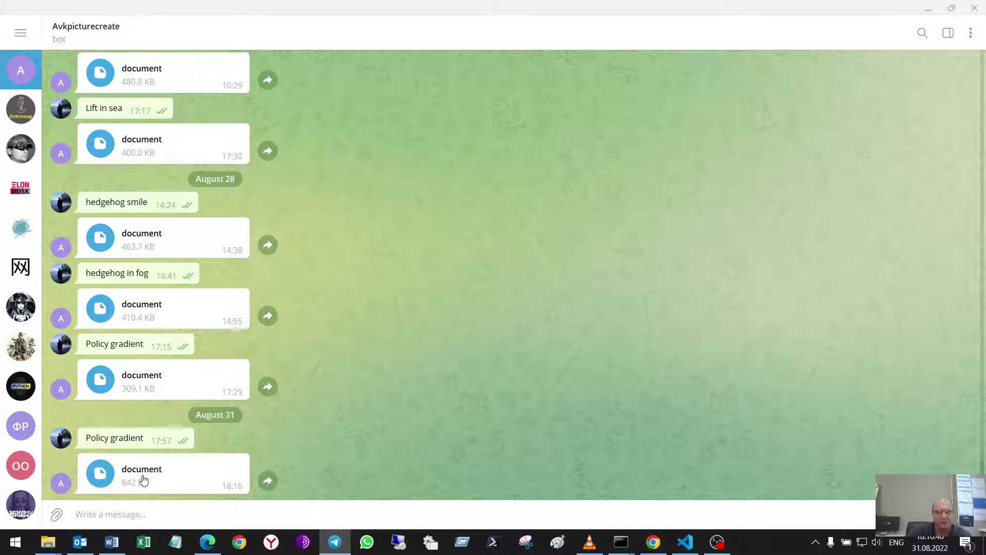